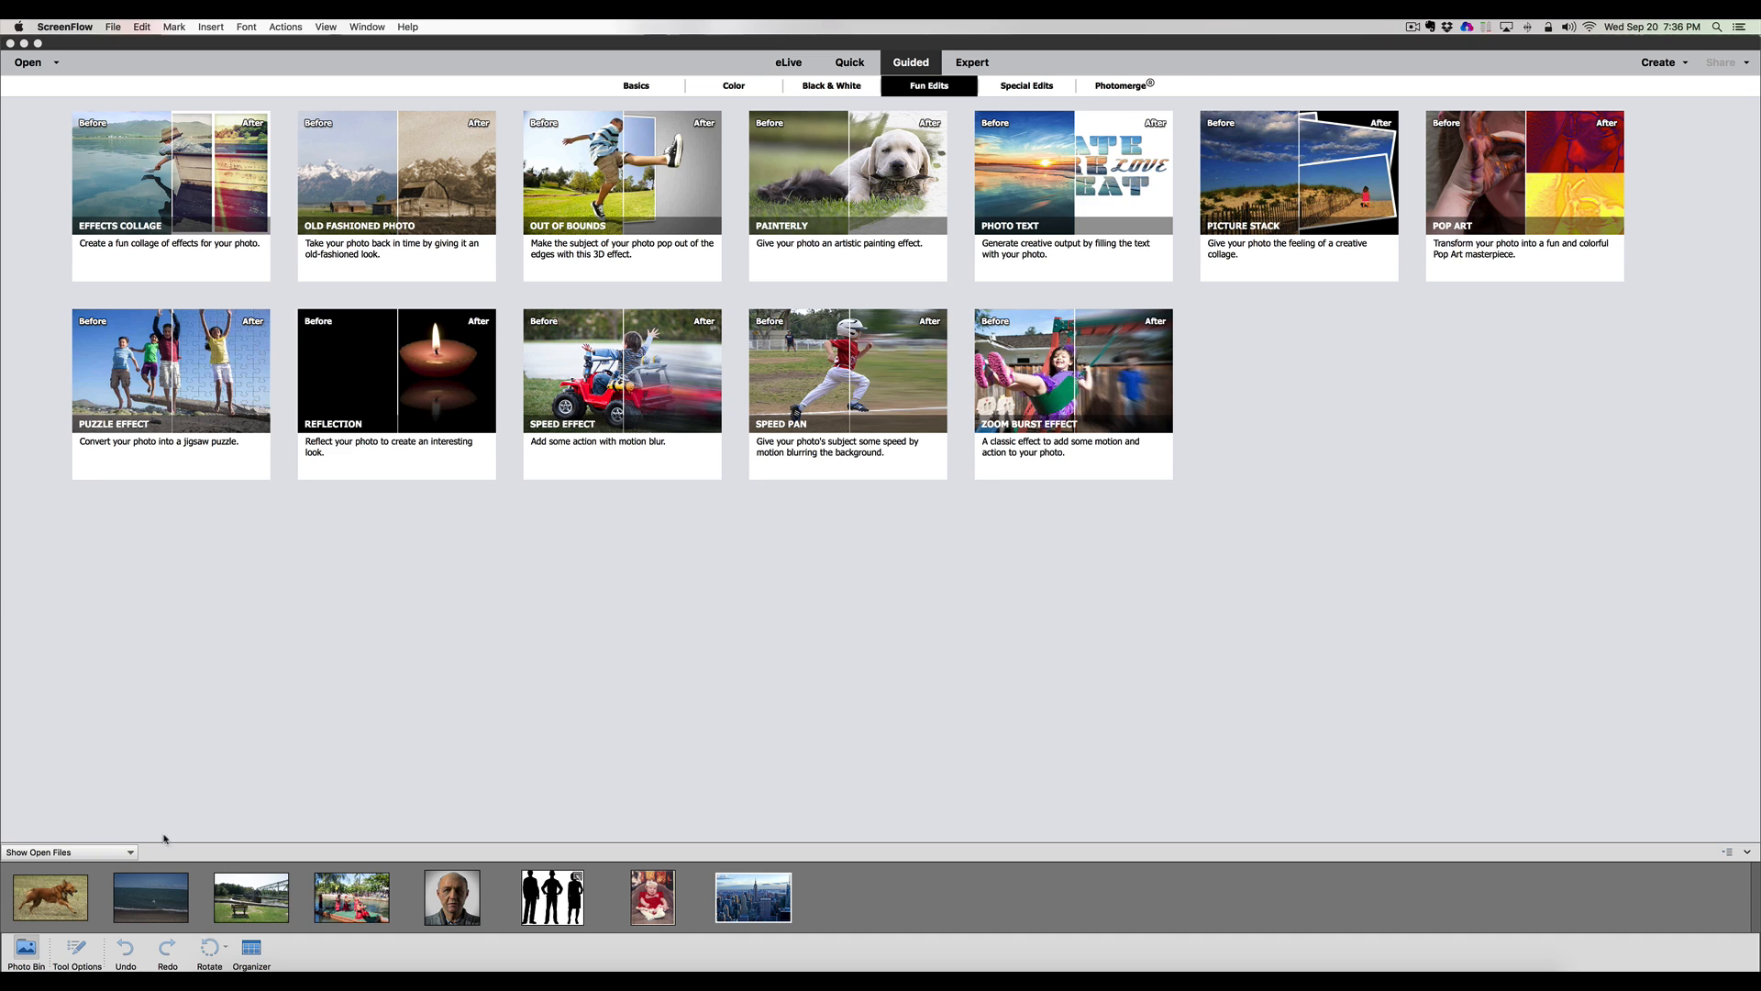
Select the beach photo from the Photo Bin and start the Zoom Burst Effect guided edit on it.
left_click(151, 904)
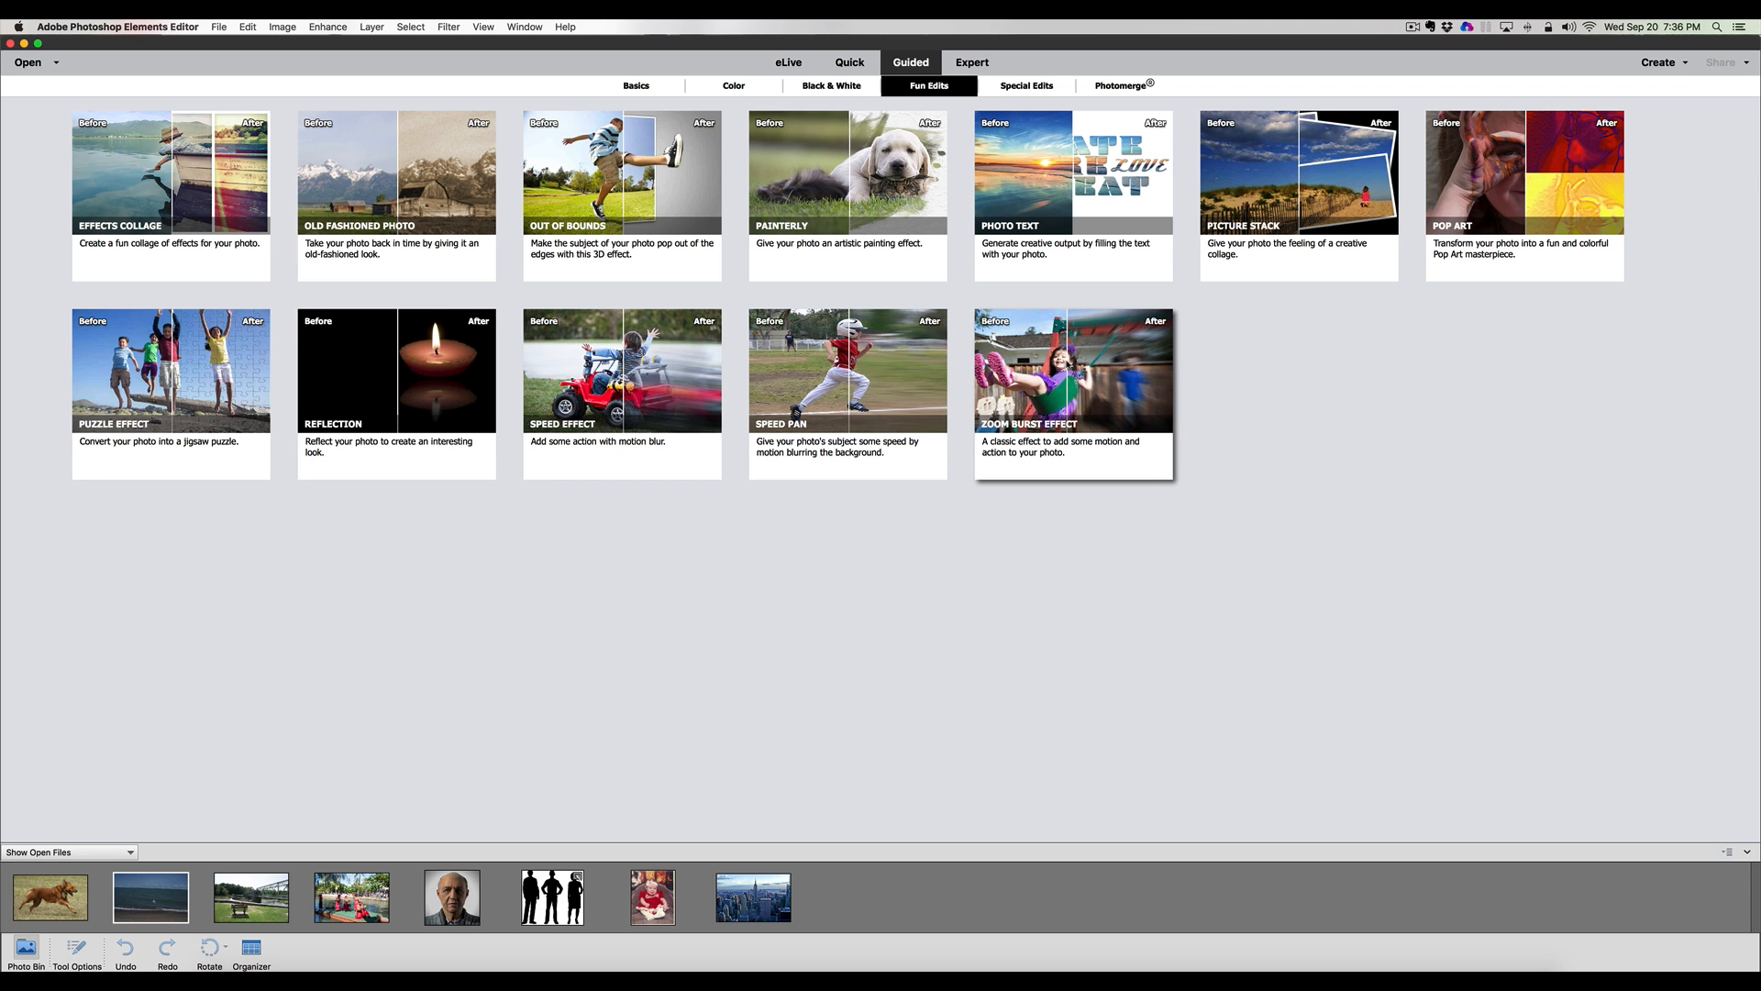
left_click(1065, 360)
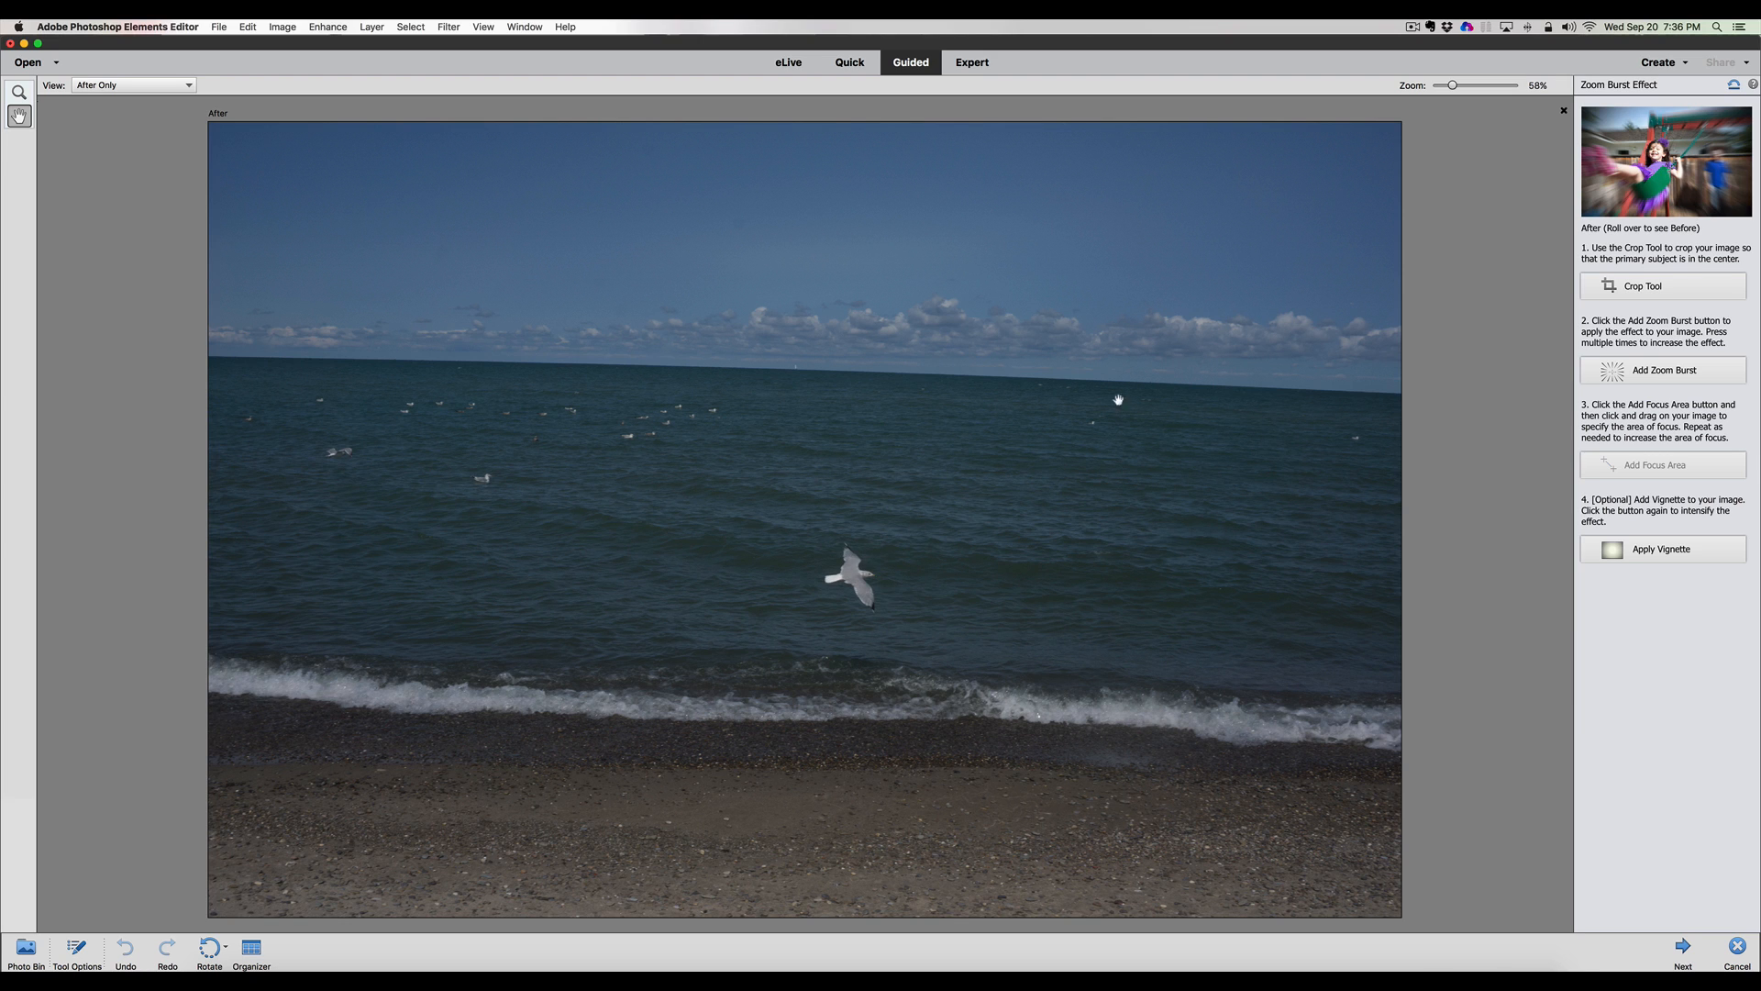
Crop the beach photo with the Crop Tool so the flying seagull sits near the centre, and commit it.
left_click(1652, 287)
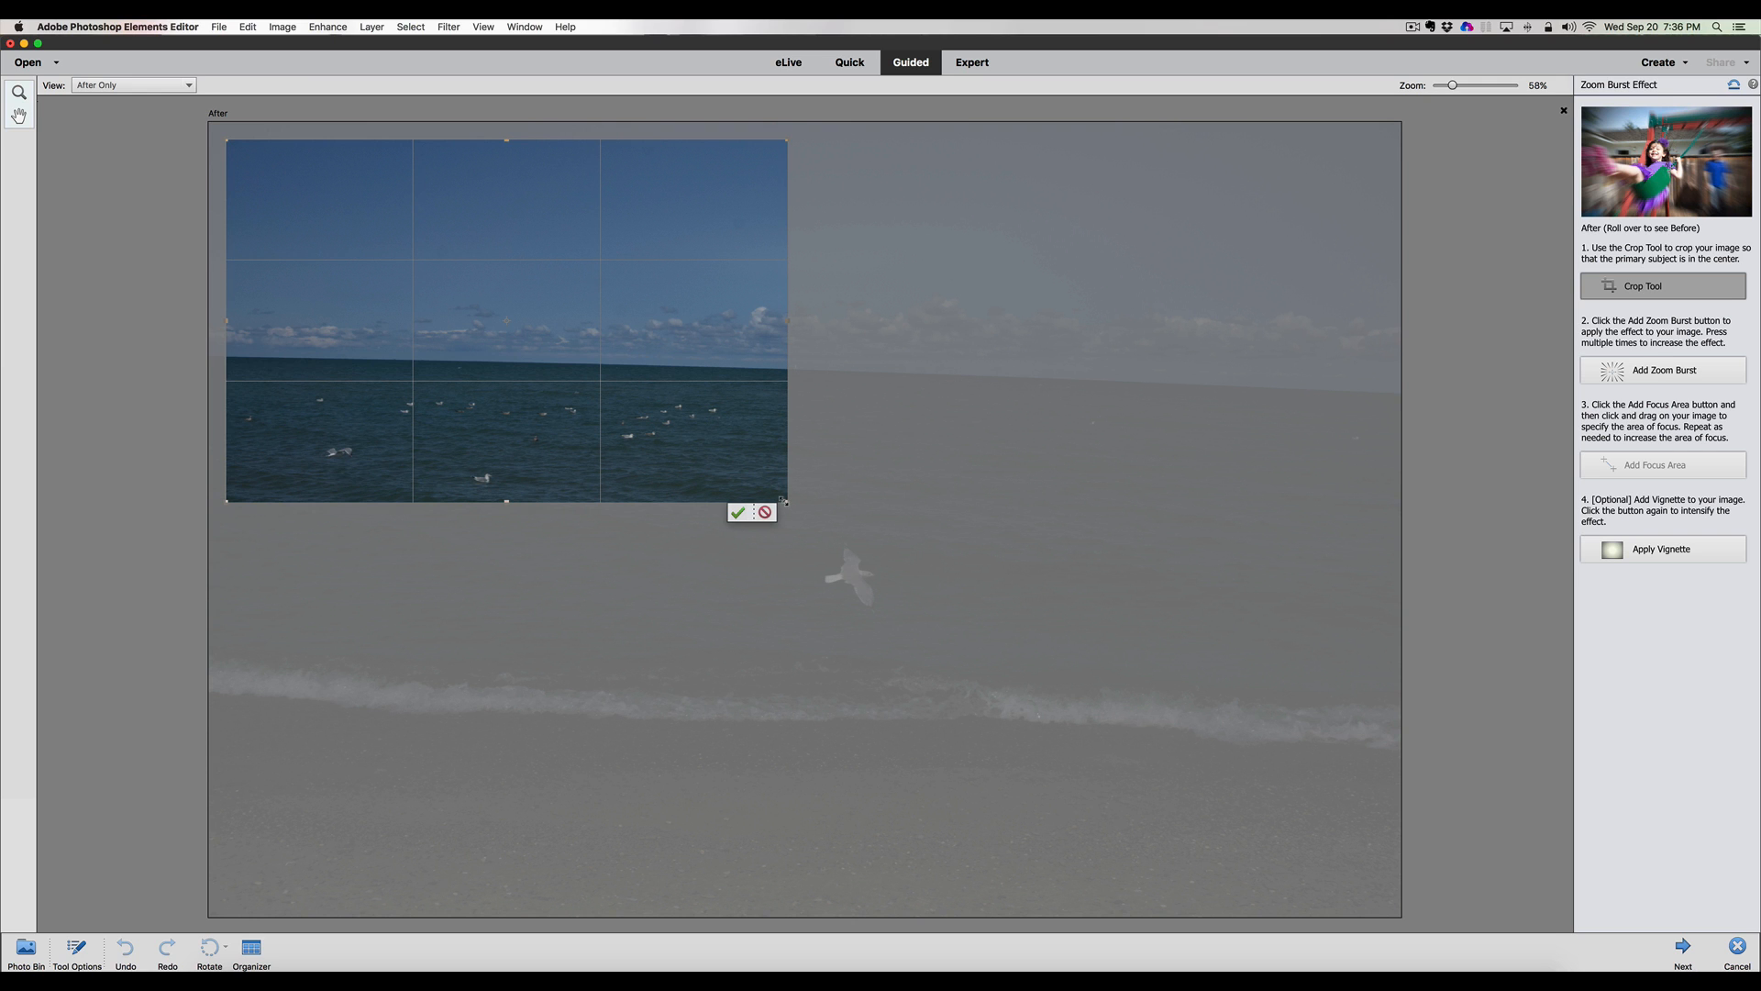
left_click_drag(789, 502, 1164, 762)
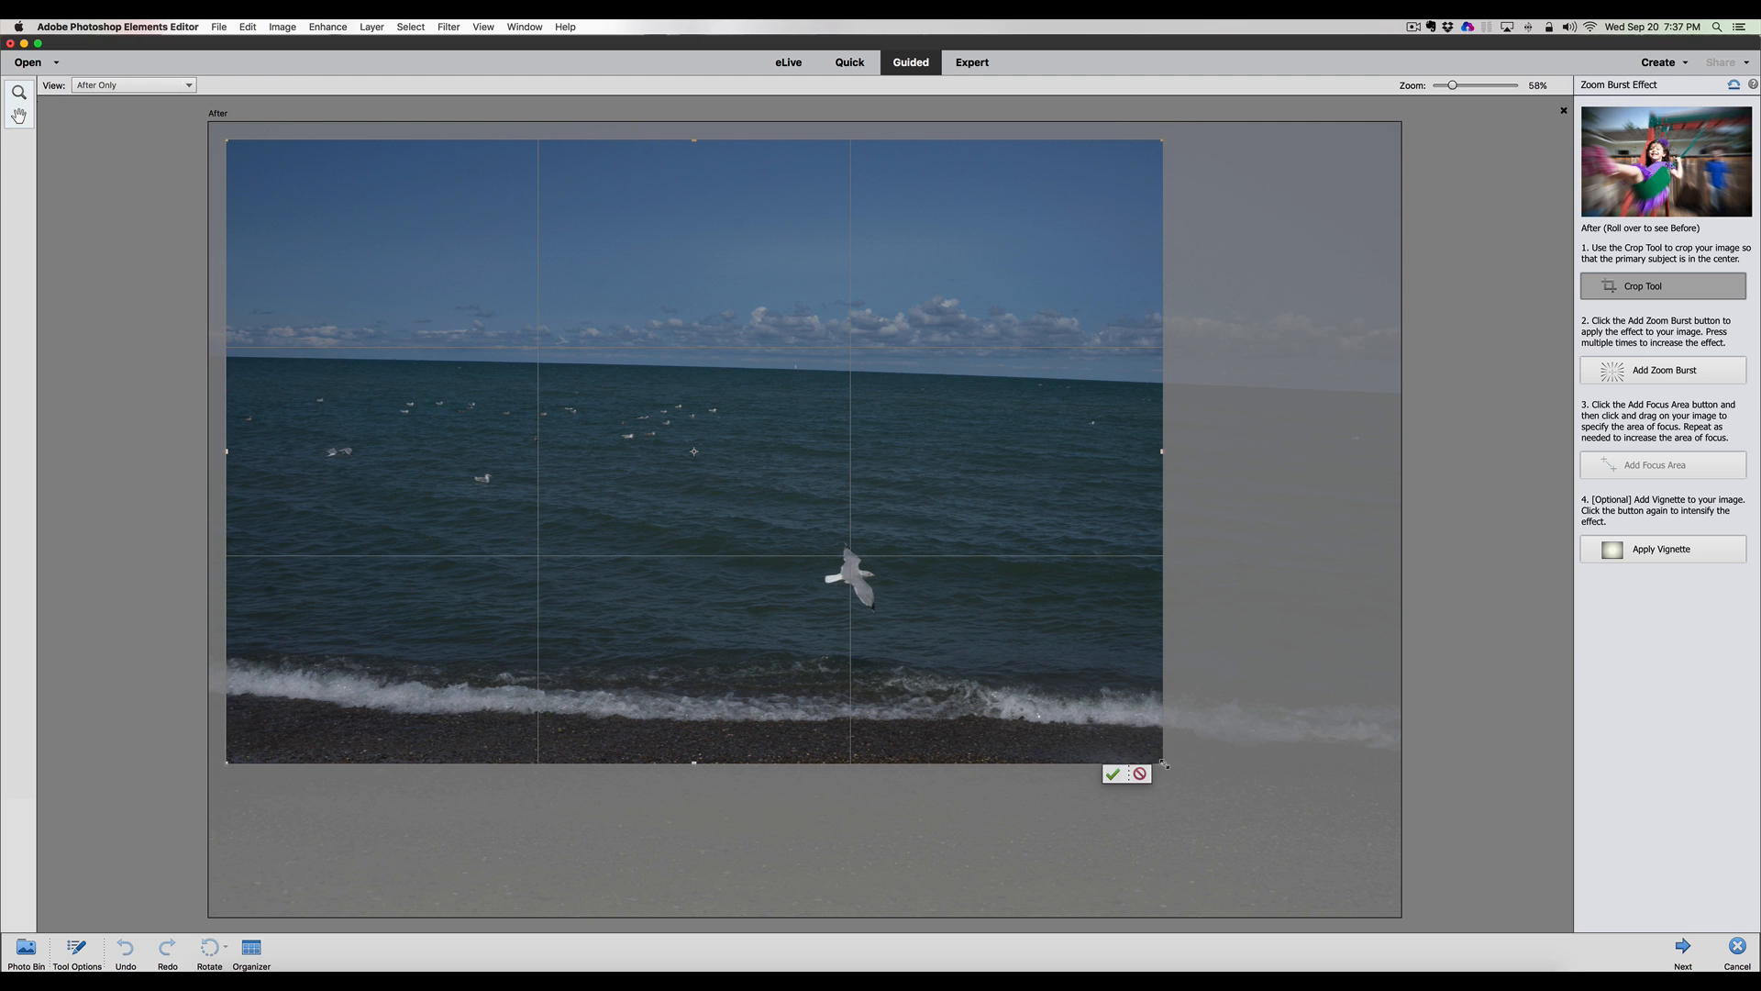
left_click_drag(1162, 760, 1246, 832)
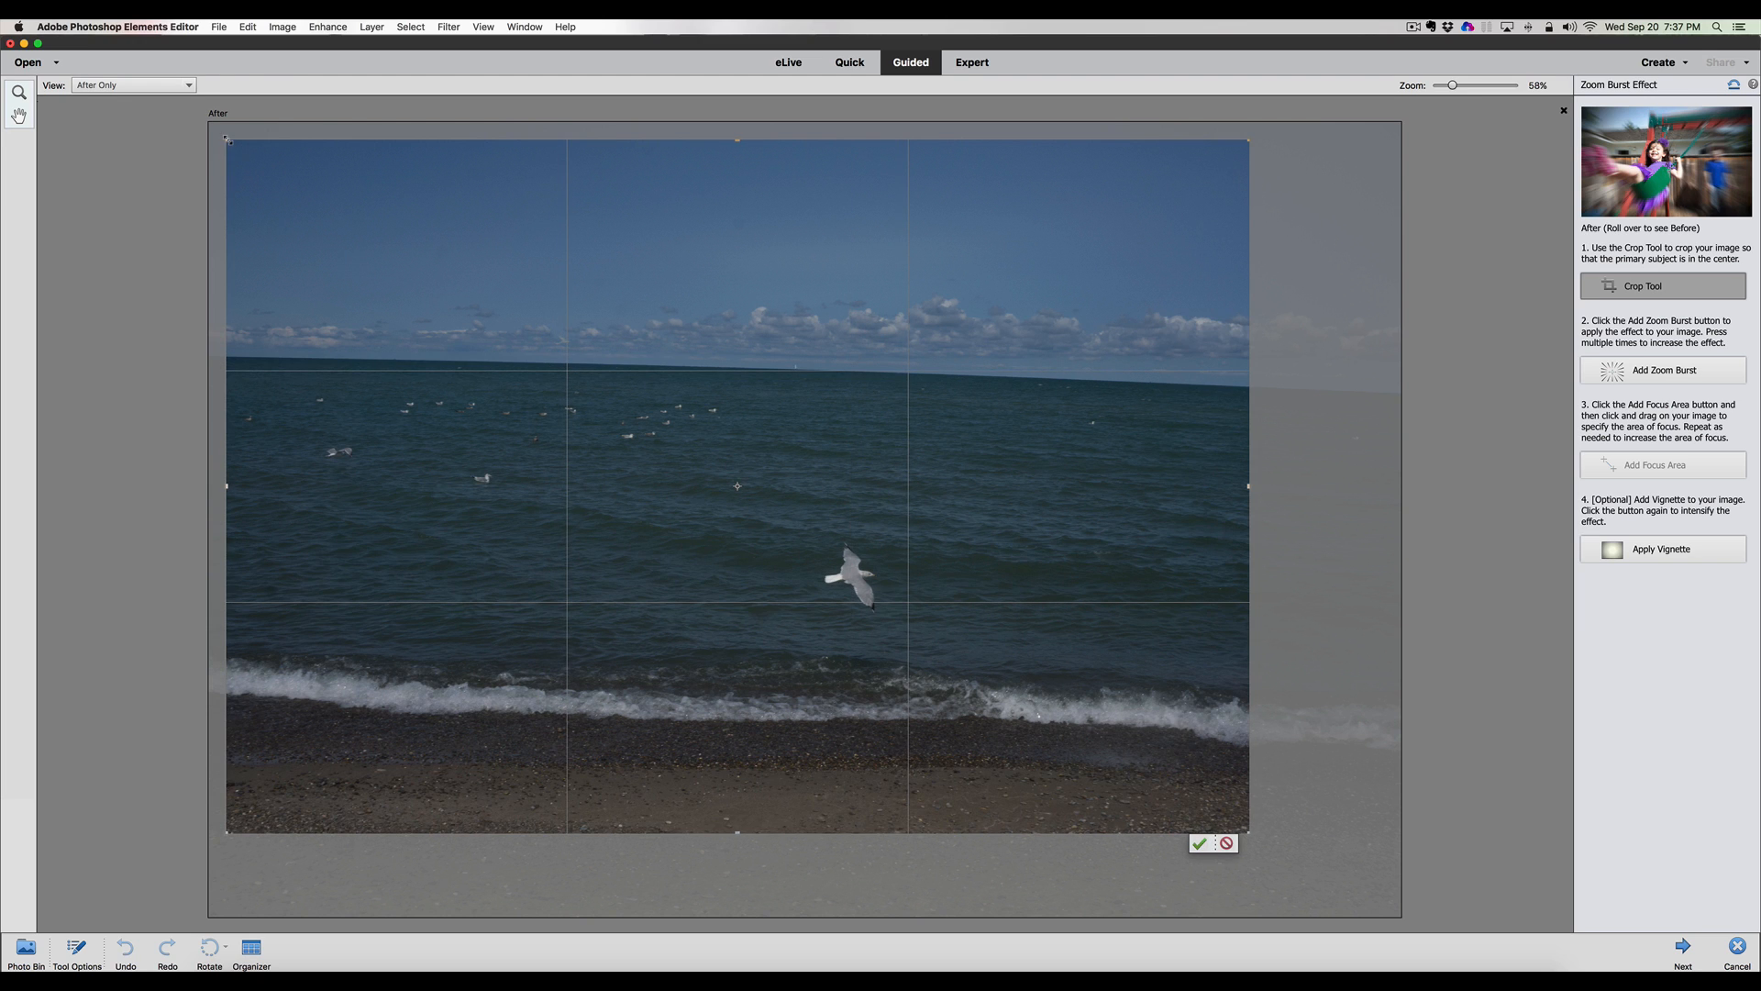
left_click_drag(223, 140, 441, 303)
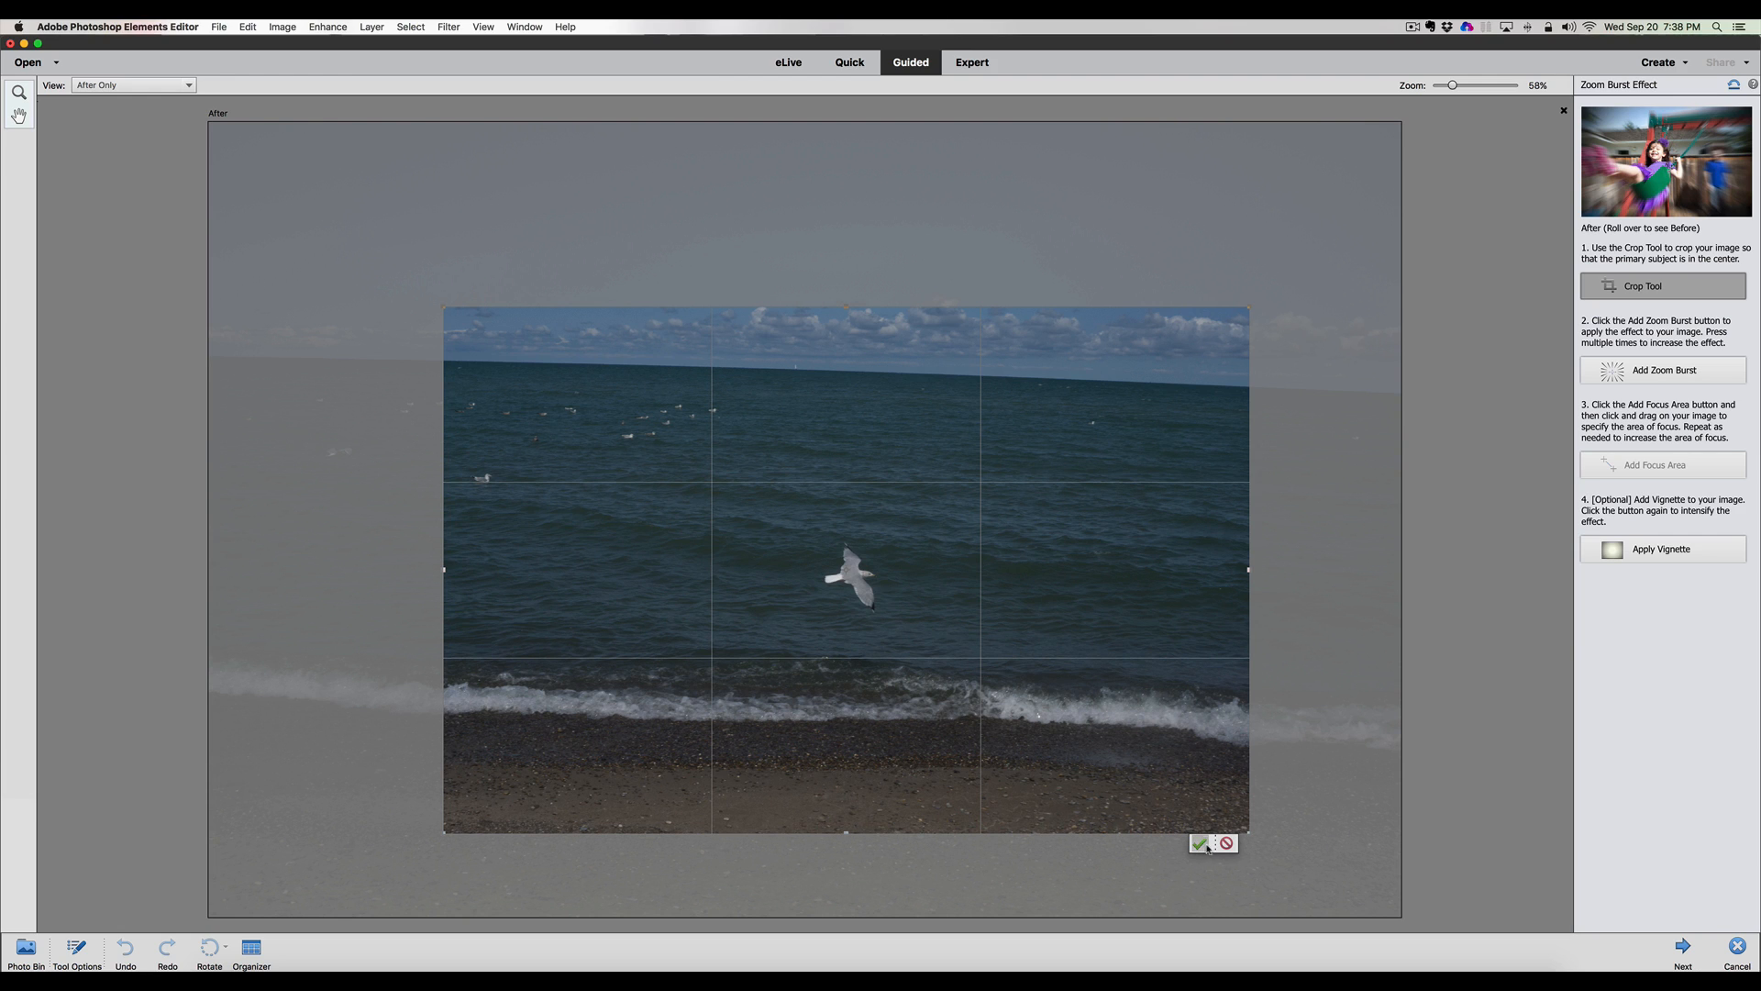
left_click(1199, 844)
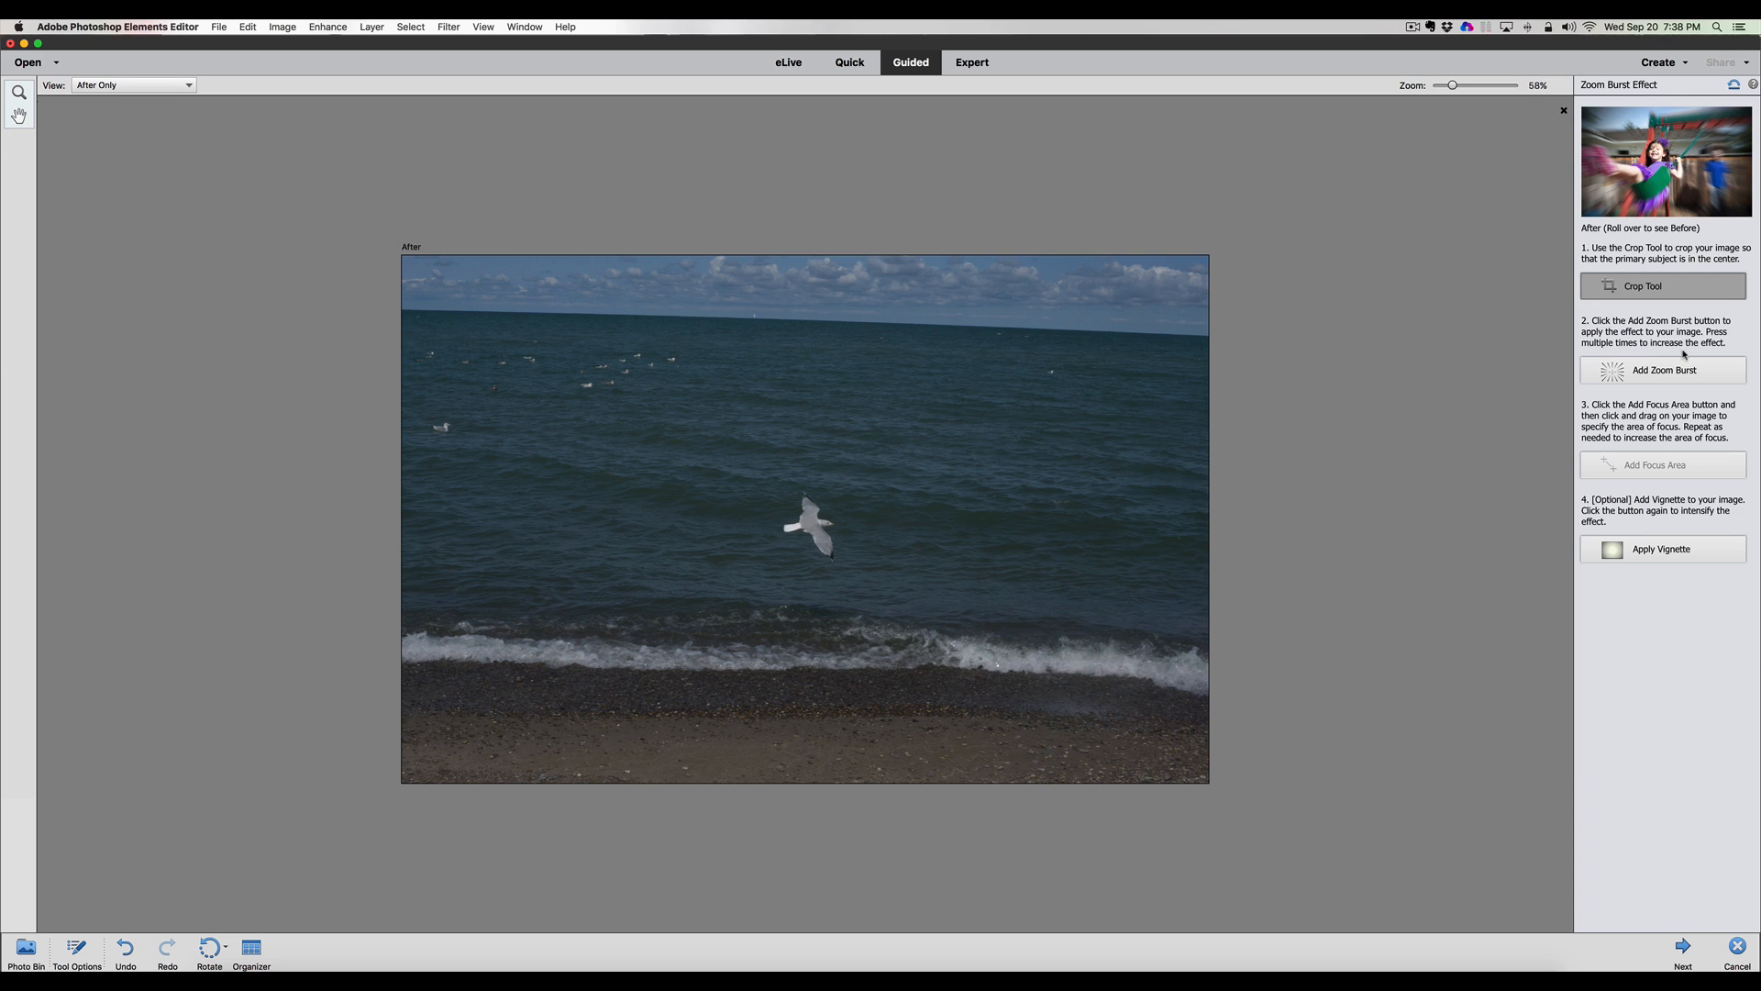
Add a zoom burst blur radiating outward from the centred seagull.
left_click(1655, 373)
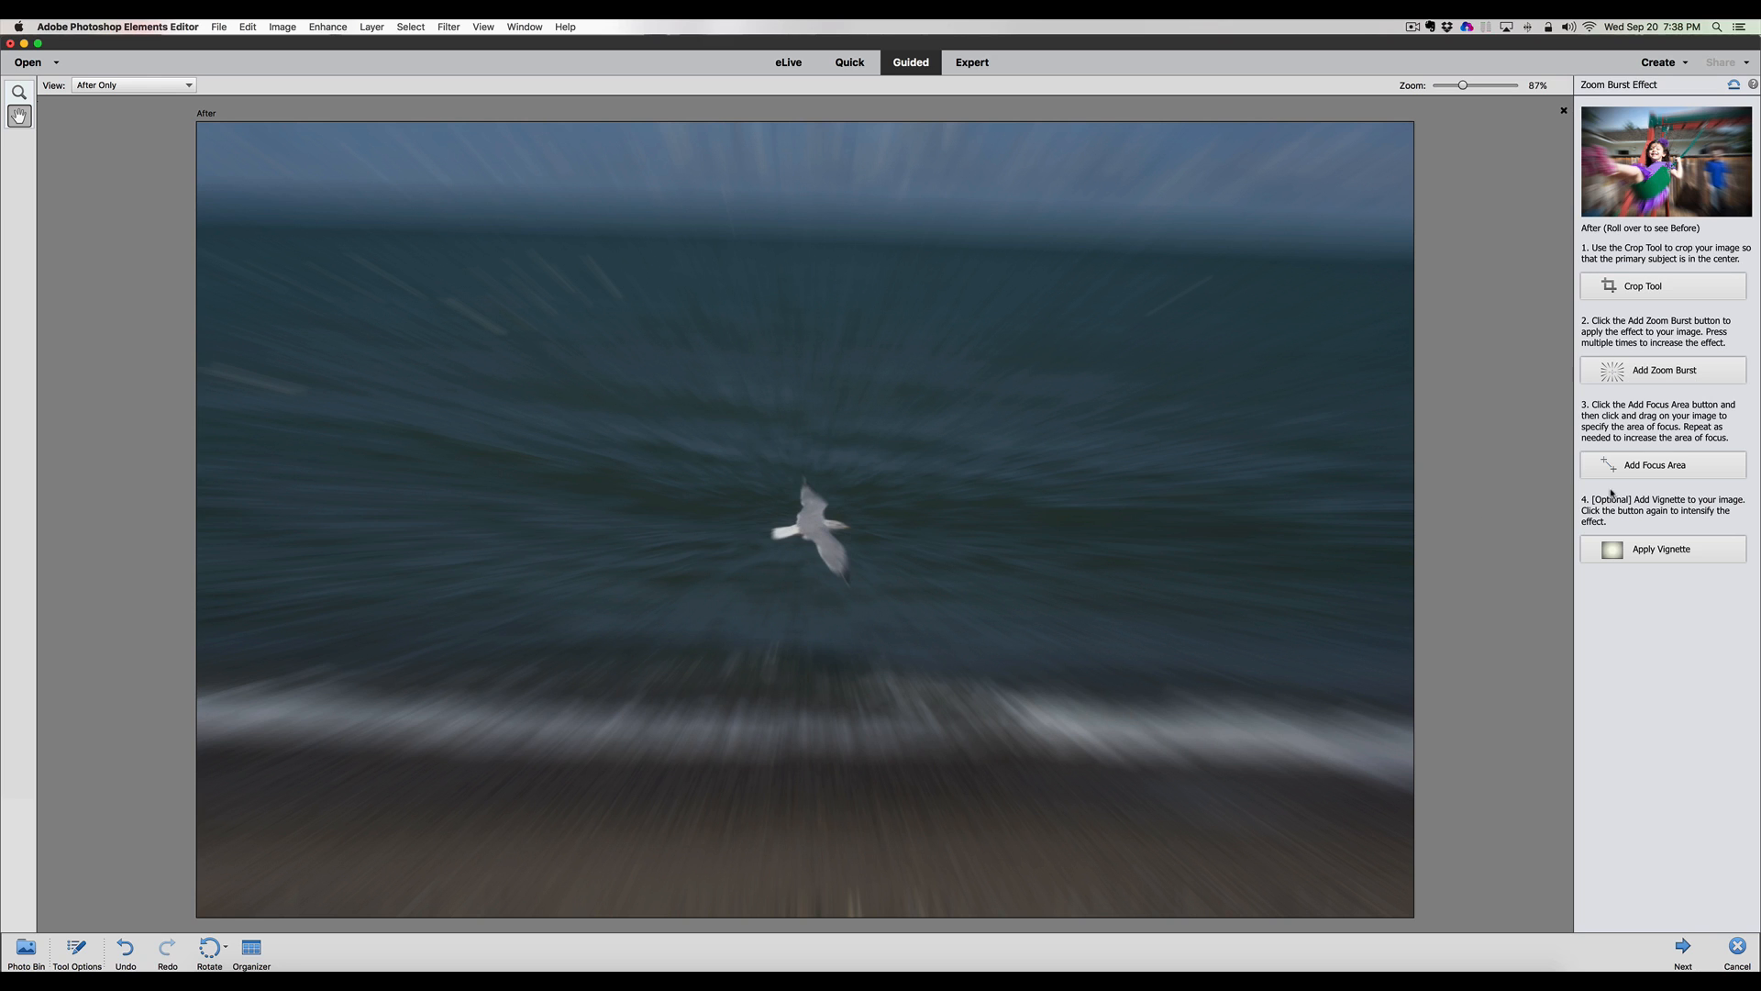
Mark a focus area across the seagull so it stays sharp amid the blur streaks.
left_click(1641, 472)
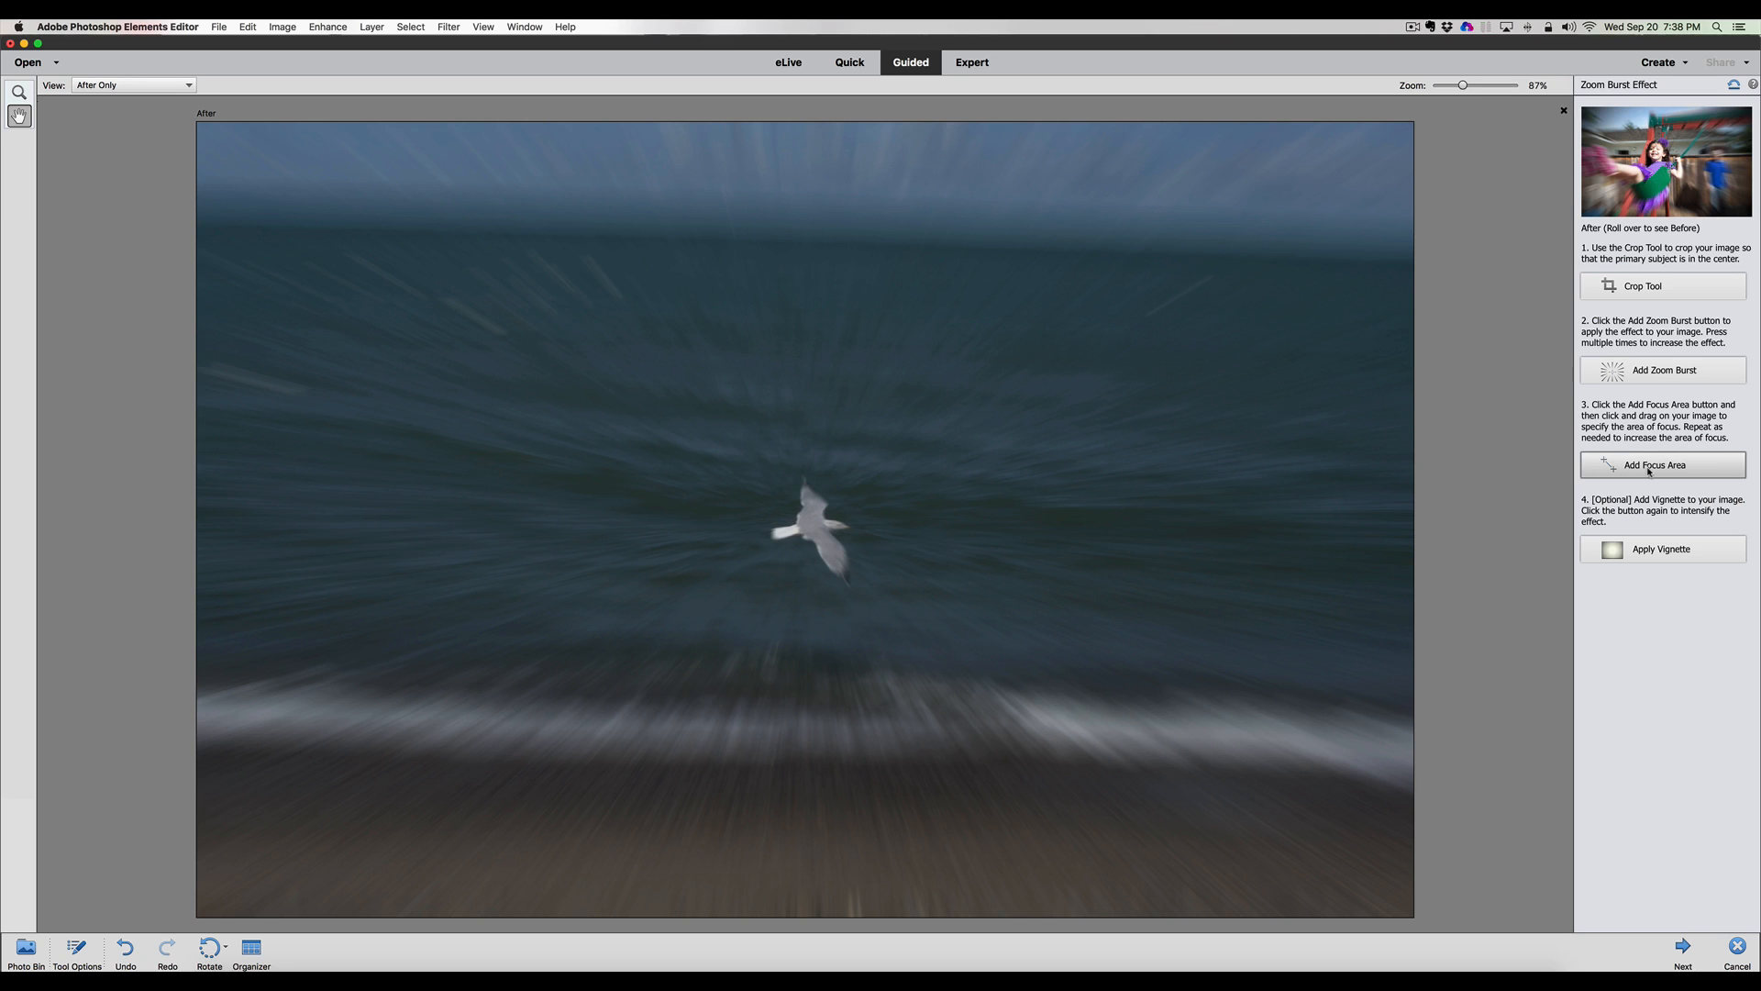
left_click(1656, 469)
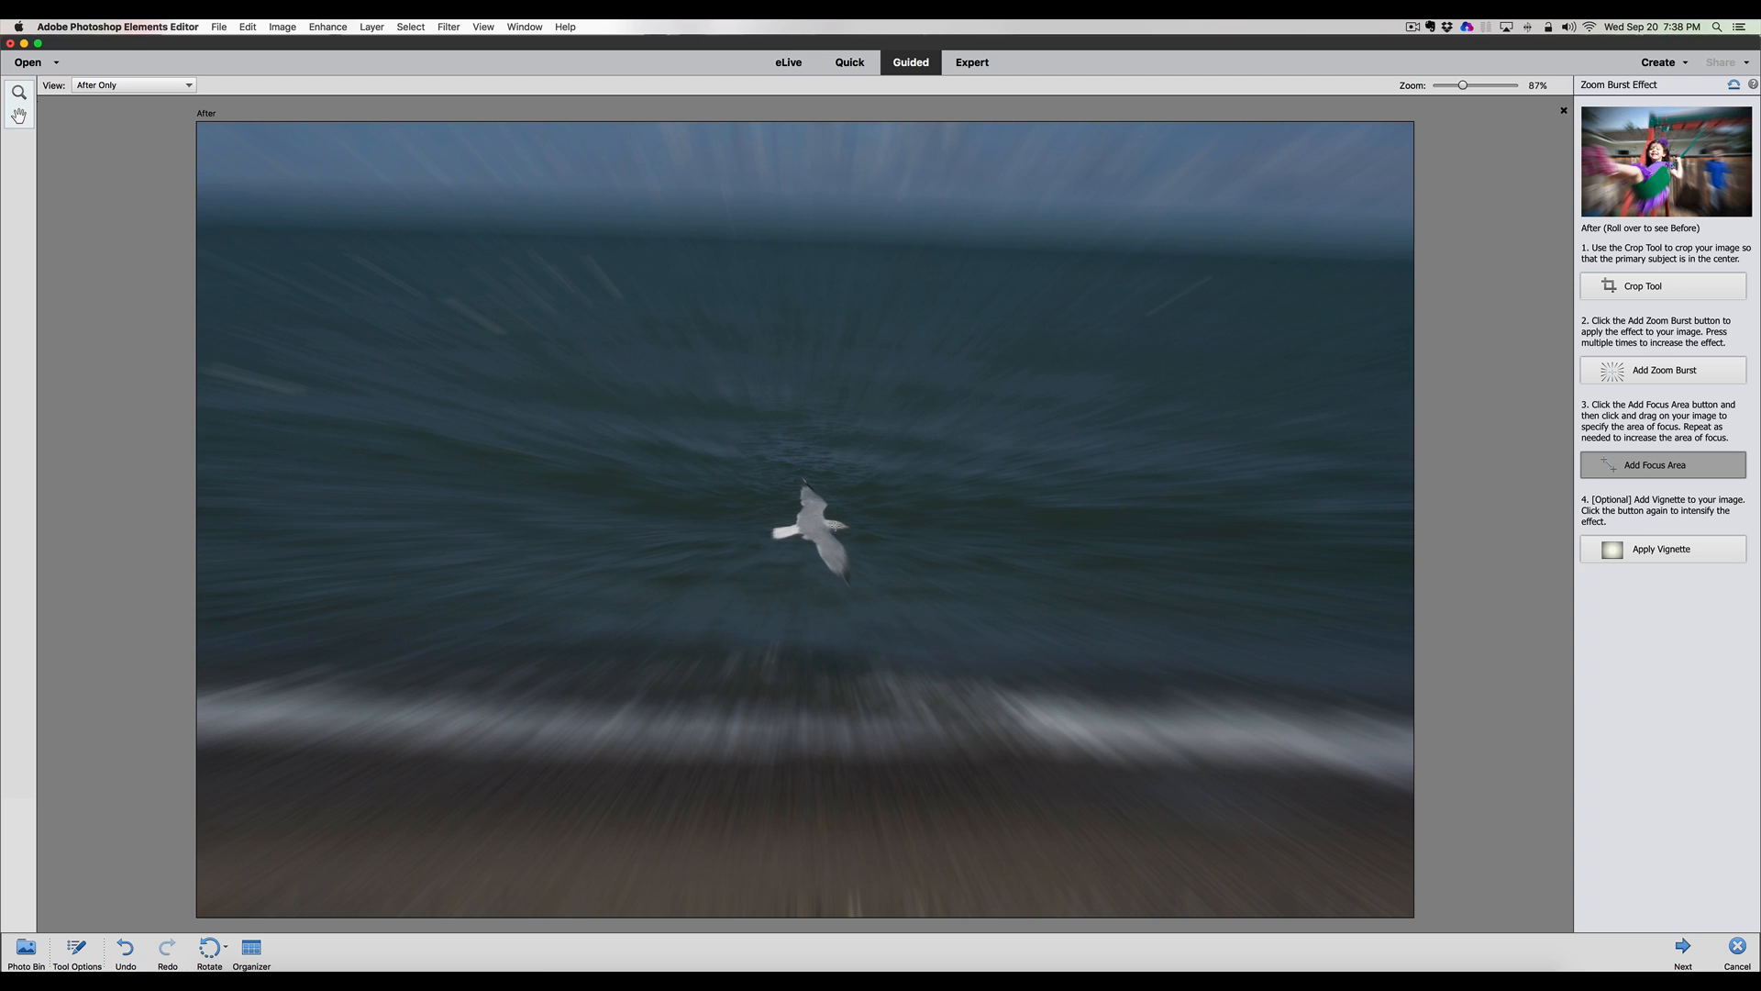
left_click_drag(843, 526, 778, 533)
Apply a vignette twice to darken the photo's edges around the seagull.
left_click(1660, 550)
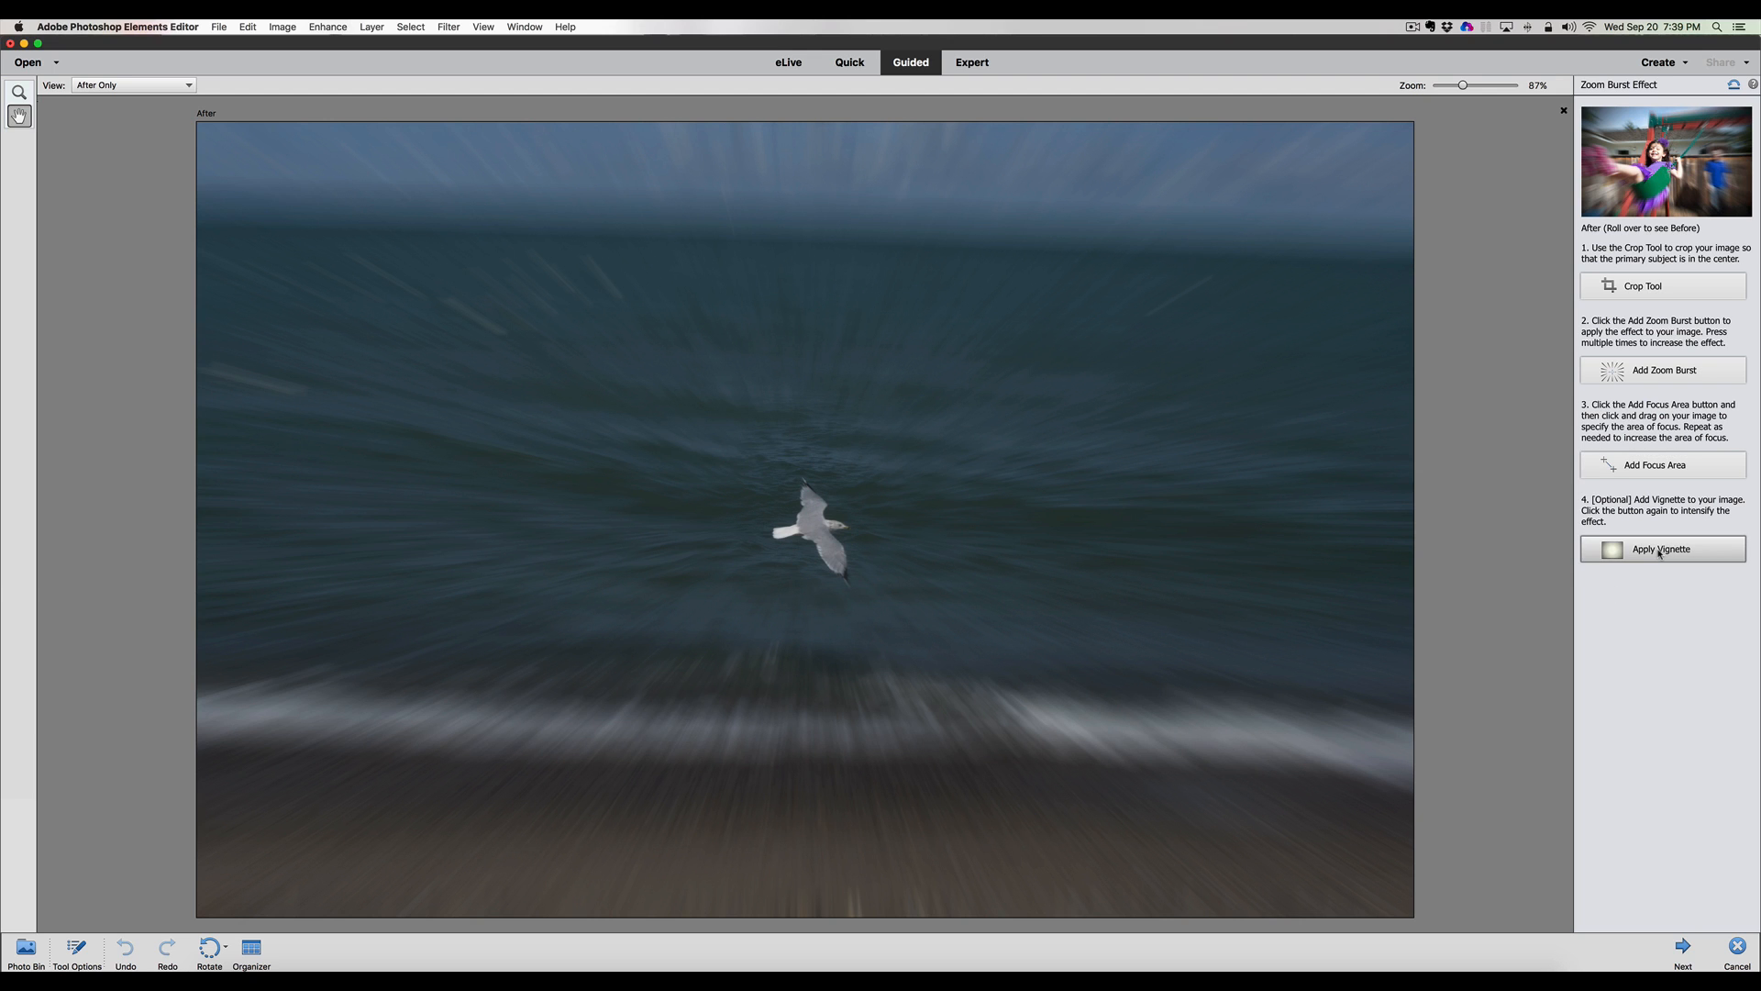
left_click(1658, 551)
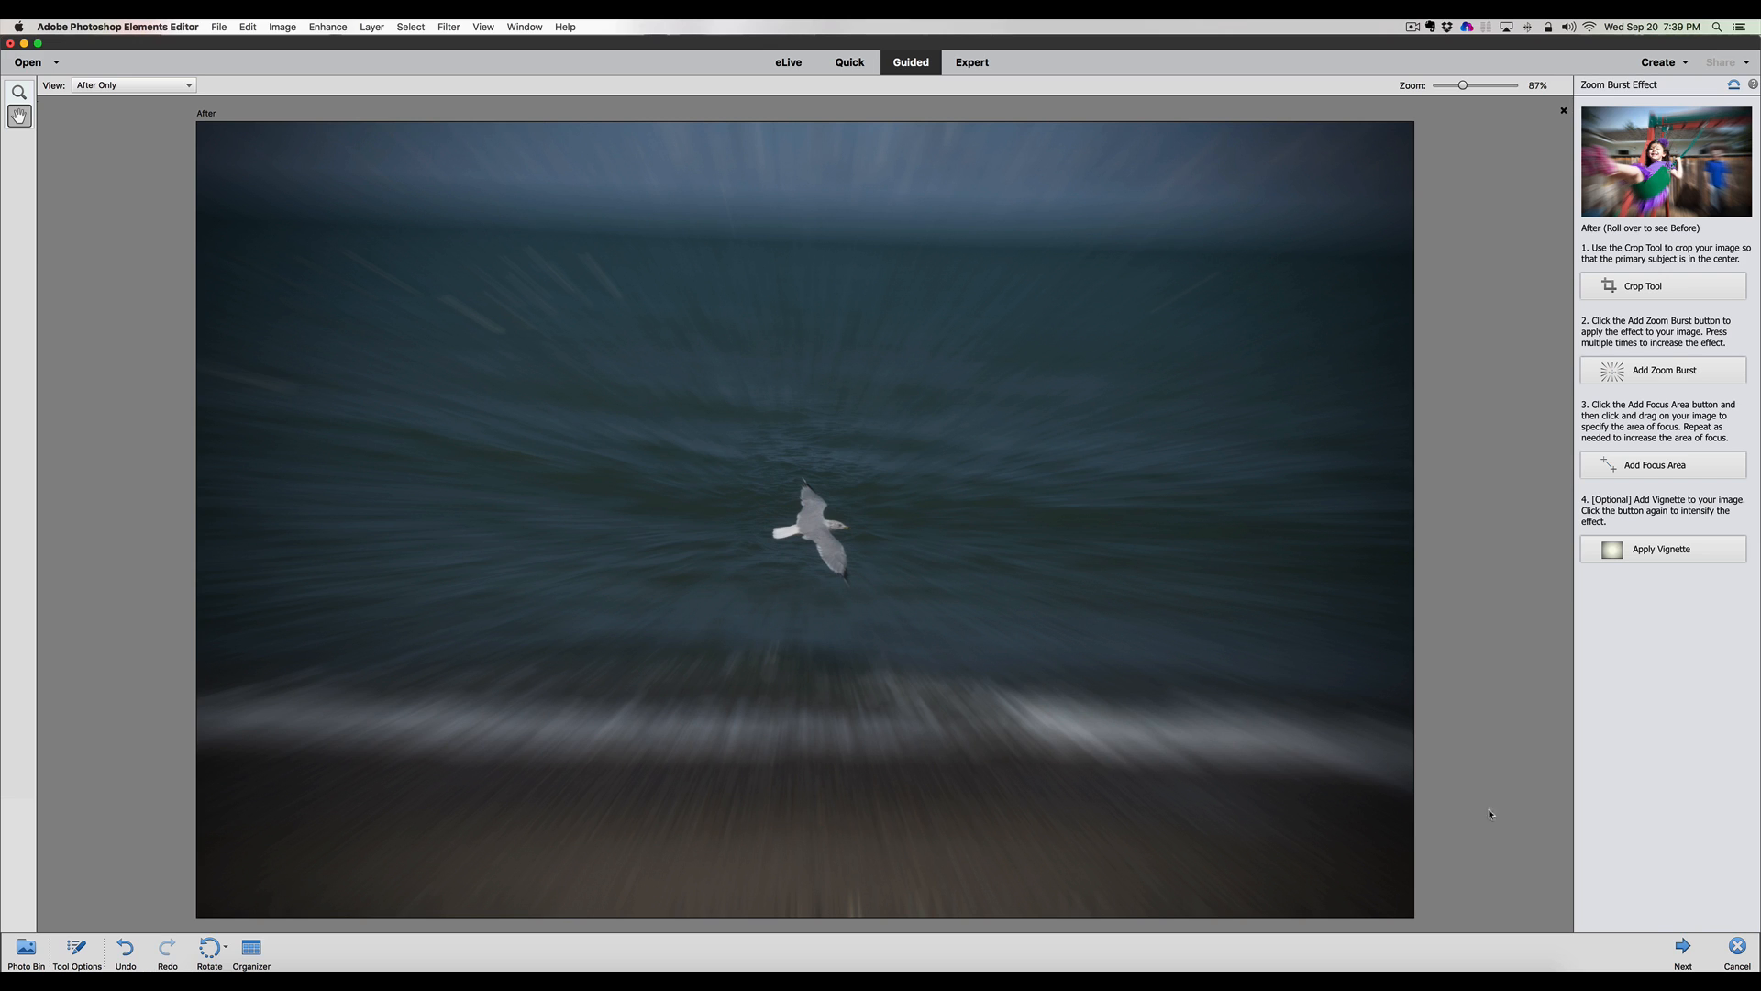
Finish the guided edit with Next to reach the save, keep-editing and sharing options.
left_click(1682, 947)
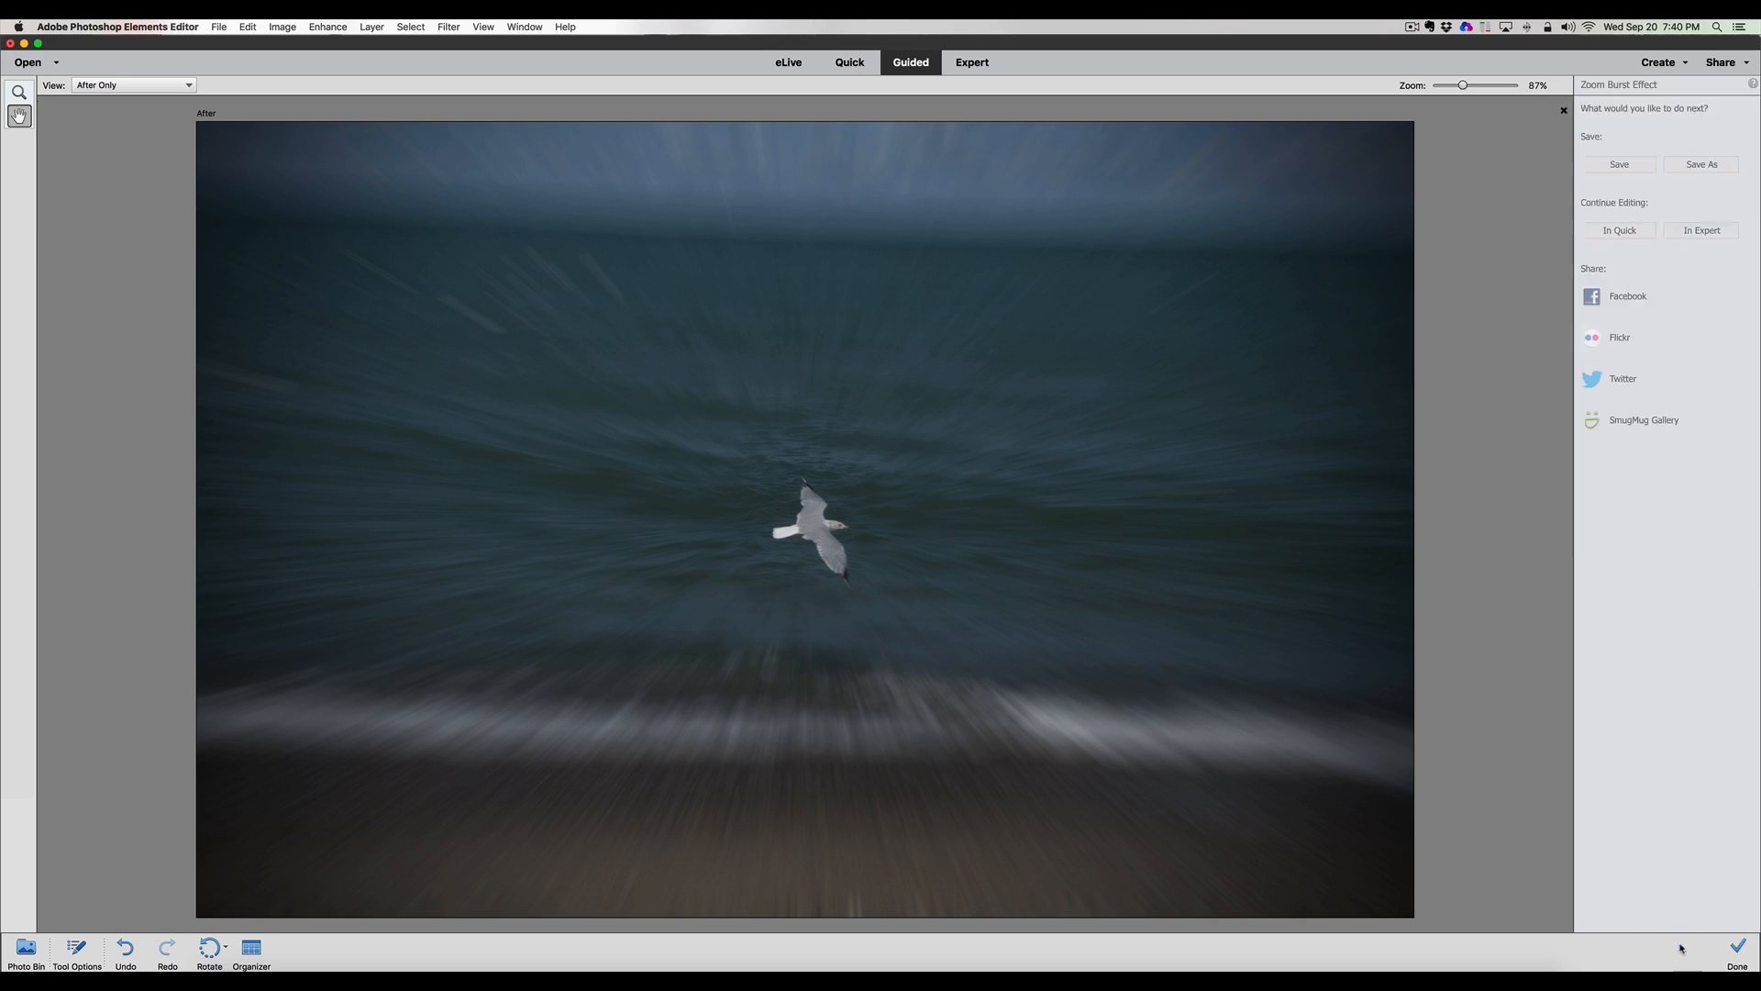